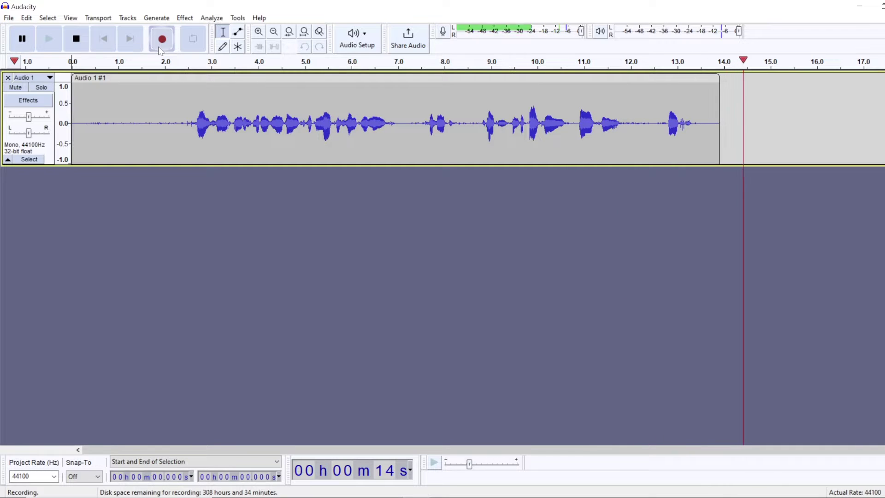
# Stop recording, leaving a 14-second mono speech take on Audio 1.
pyautogui.press('space')
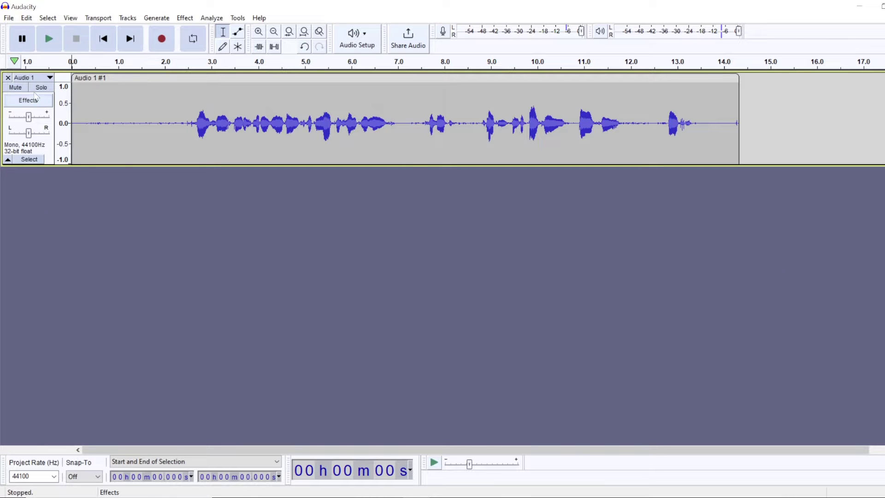
# Switch Audio 1 to Multi-view, make the track taller, and place the edit point near 2.1 s.
pyautogui.click(31, 77)
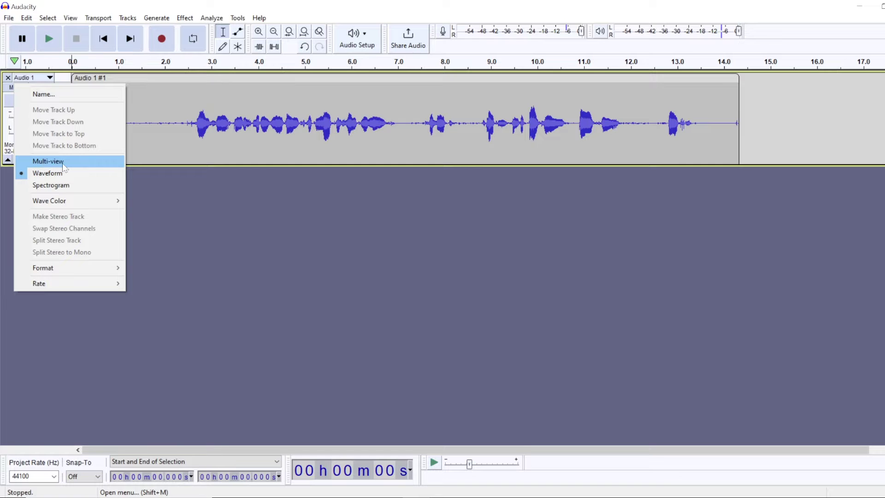
pyautogui.click(62, 163)
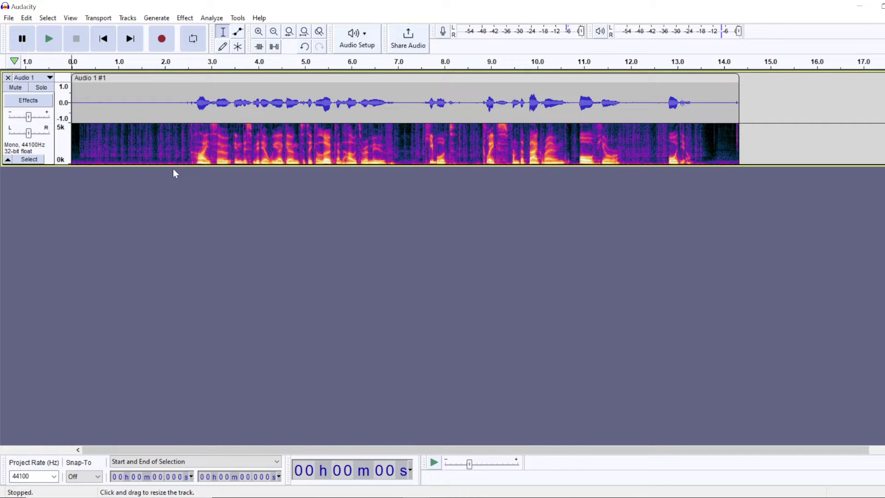
pyautogui.moveTo(248, 166); pyautogui.dragTo(238, 267)
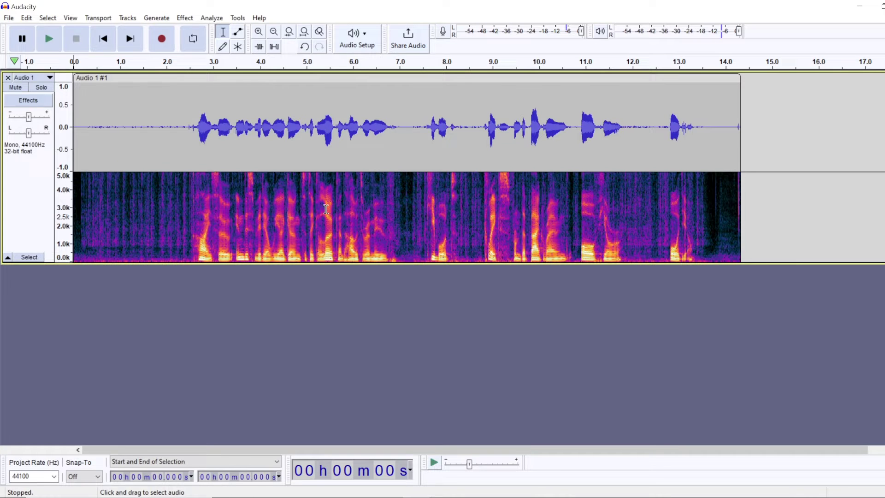
pyautogui.moveTo(180, 127); pyautogui.dragTo(74, 132)
pyautogui.click(170, 138)
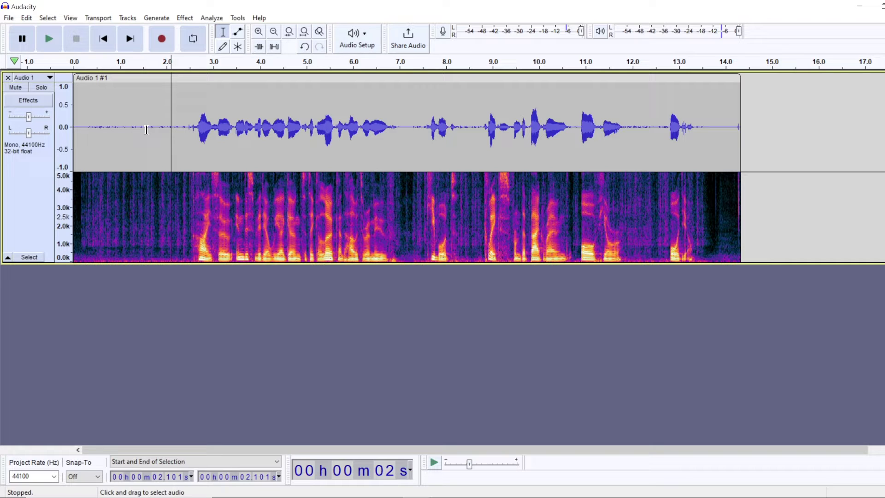
# Try the quiet gaps at 8.3–8.8 s and 12 s, then select the opening noise from 0 to 2.38 s.
pyautogui.moveTo(179, 129); pyautogui.dragTo(77, 138)
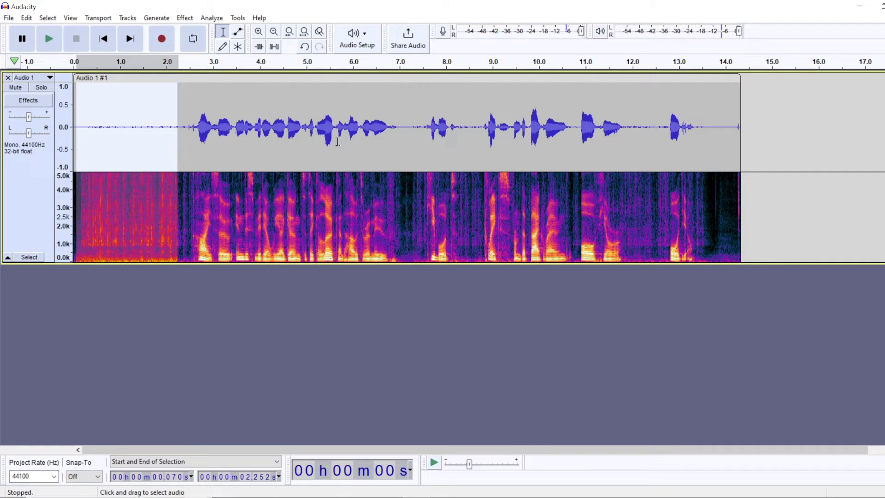
pyautogui.moveTo(481, 125); pyautogui.dragTo(458, 129)
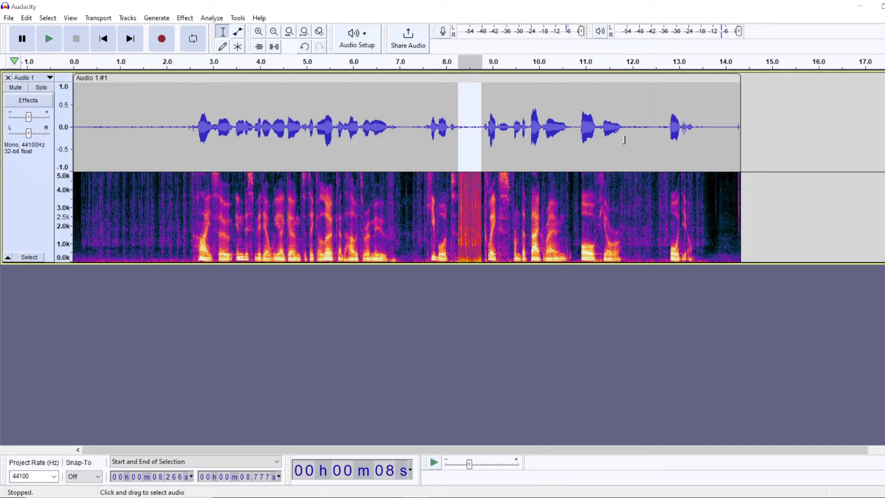
pyautogui.moveTo(630, 134); pyautogui.dragTo(660, 139)
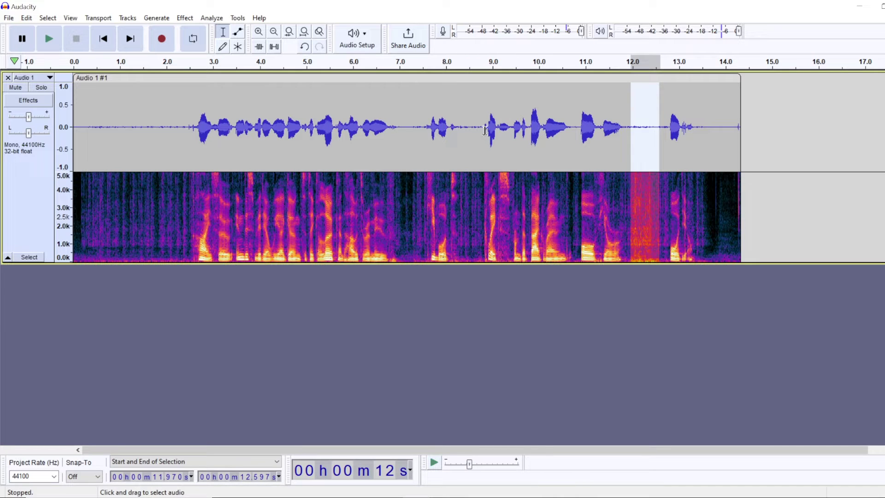
pyautogui.moveTo(483, 127); pyautogui.dragTo(459, 129)
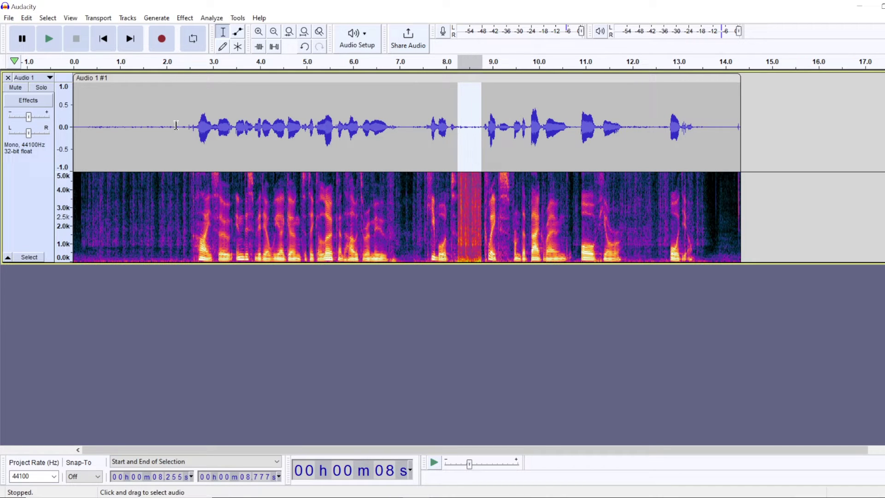
pyautogui.moveTo(183, 122); pyautogui.dragTo(73, 127)
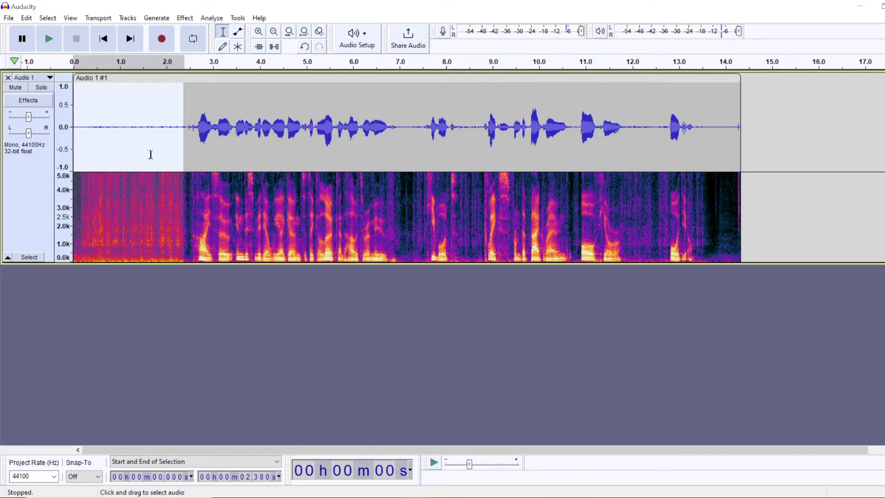
# Capture a noise profile from the selected 0–2.38 s stretch in Noise Reduction.
pyautogui.click(184, 19)
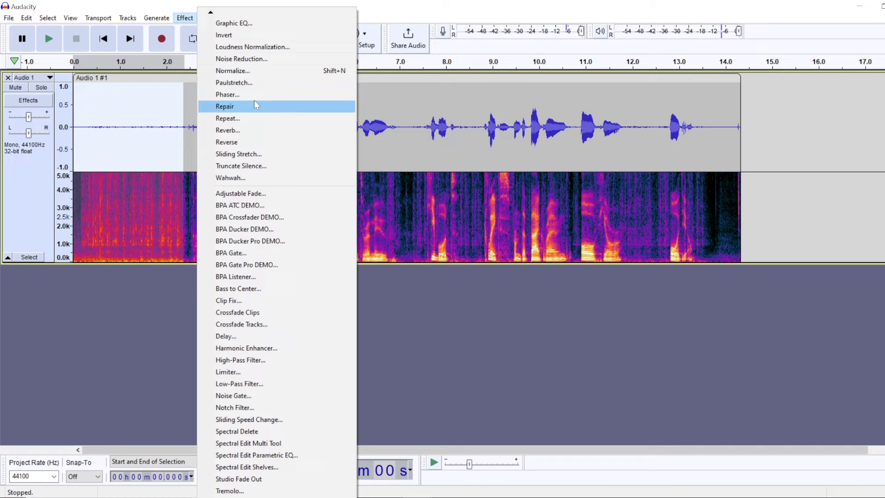
pyautogui.click(245, 62)
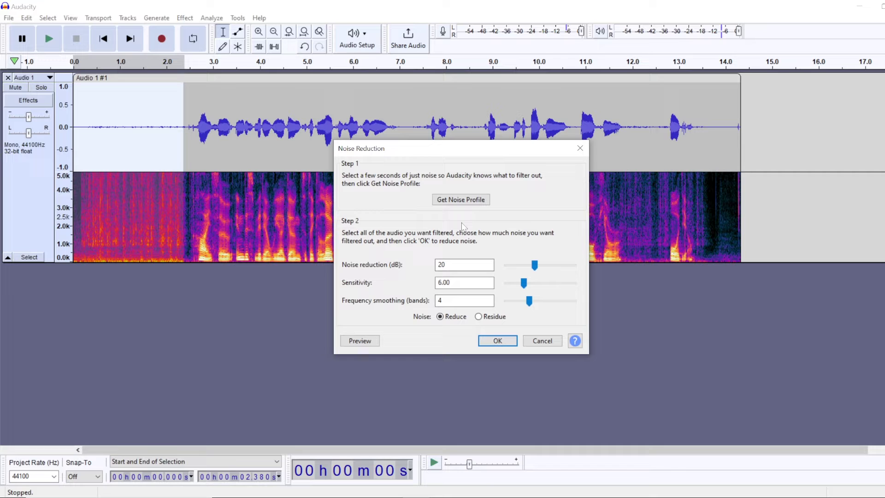
pyautogui.click(456, 203)
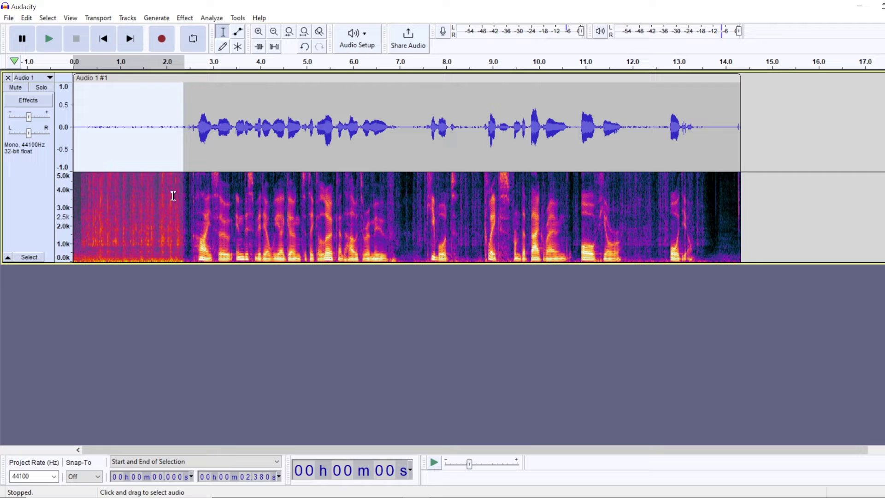
# Apply Noise Reduction to the whole clip at 20 dB, sensitivity 6, smoothing 4, then deselect.
pyautogui.click(174, 196)
pyautogui.hotkey('ctrl', 'a')
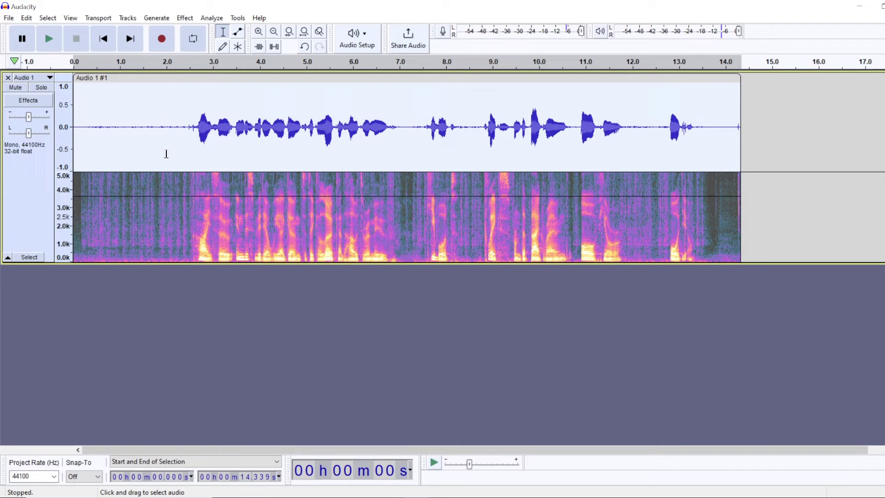
pyautogui.click(184, 20)
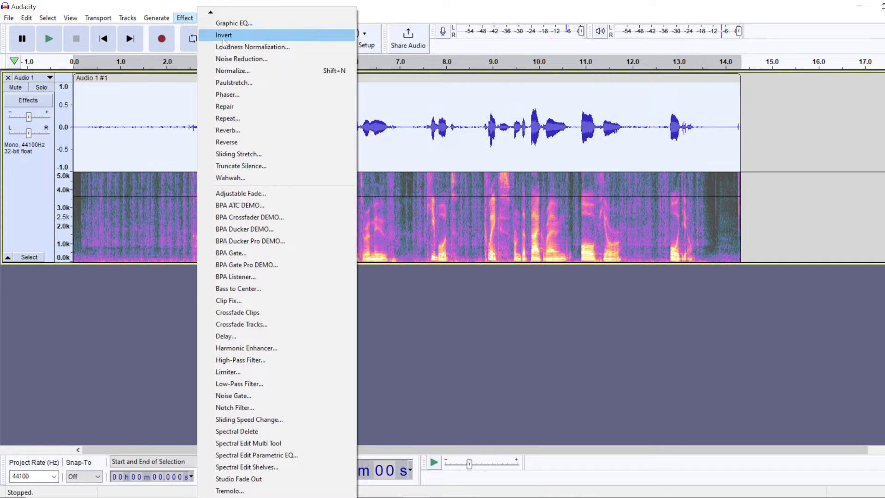
pyautogui.click(240, 59)
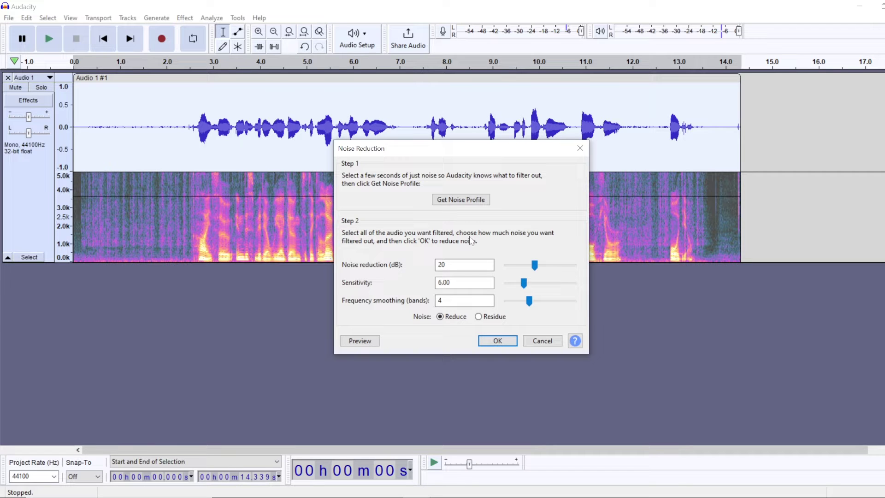
pyautogui.click(492, 342)
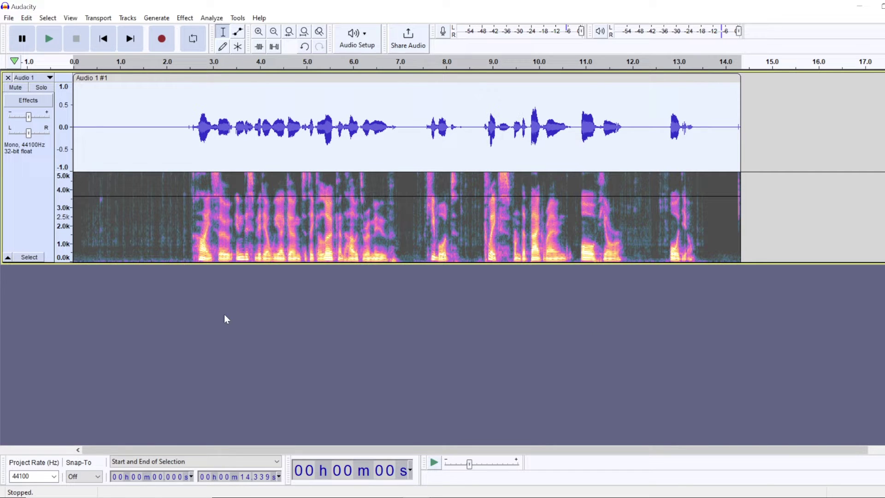
pyautogui.click(156, 128)
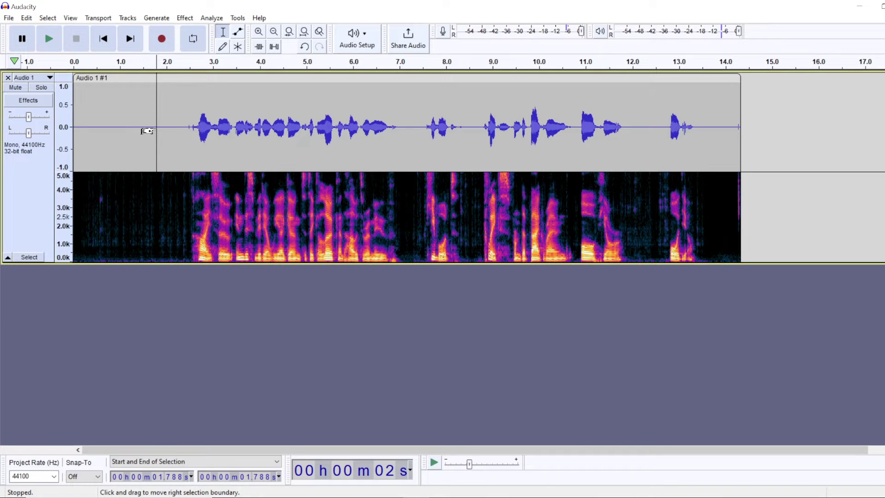
# Play back the cleaned clip from about 0.38 s.
pyautogui.click(91, 116)
pyautogui.press('space')
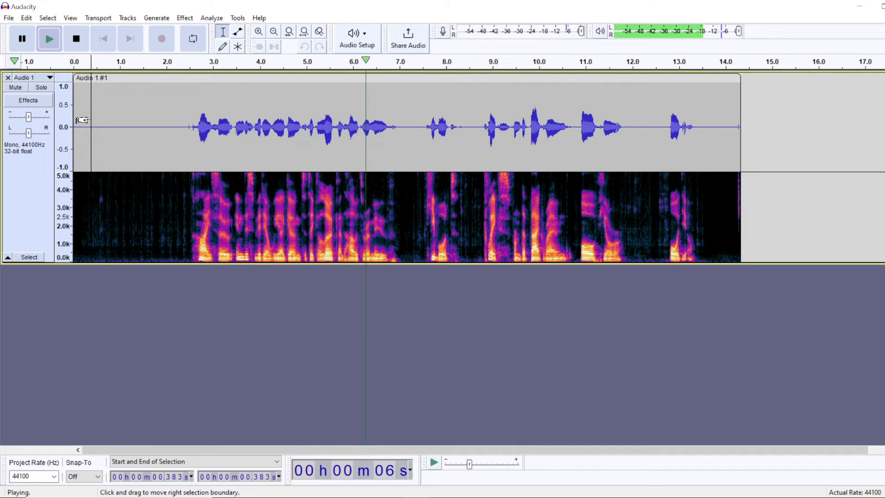
pyautogui.press('space')
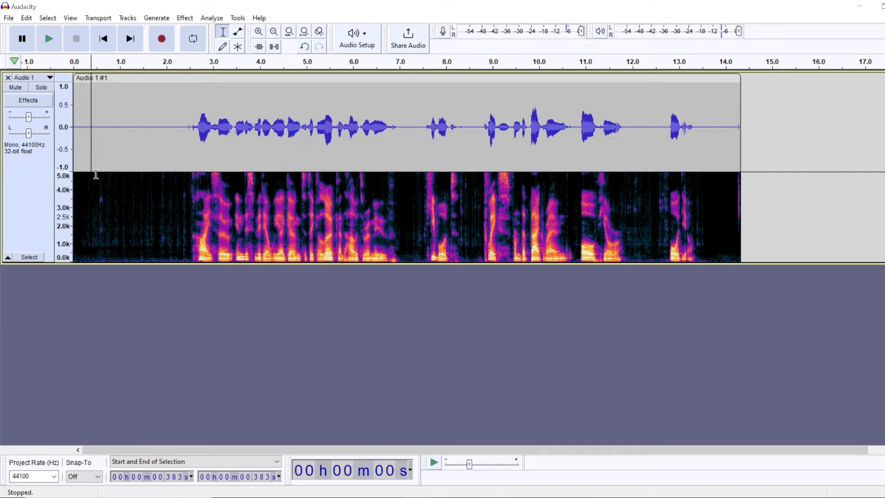
# Select the silent intro from 0.000 to about 2.403 s.
pyautogui.moveTo(185, 125); pyautogui.dragTo(109, 129)
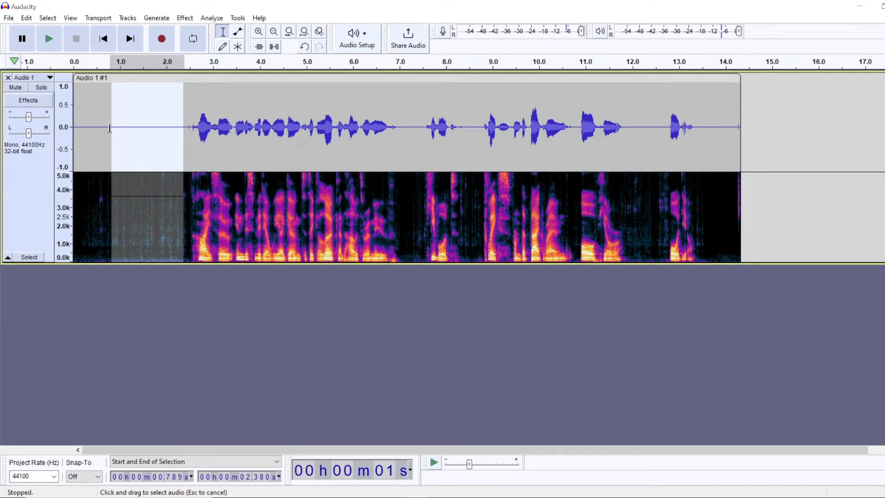
pyautogui.click(235, 180)
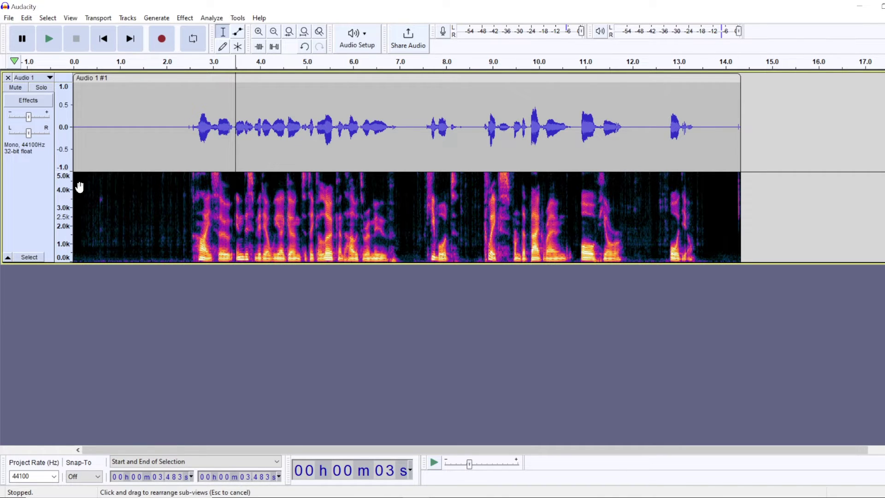
pyautogui.click(184, 116)
pyautogui.click(187, 116)
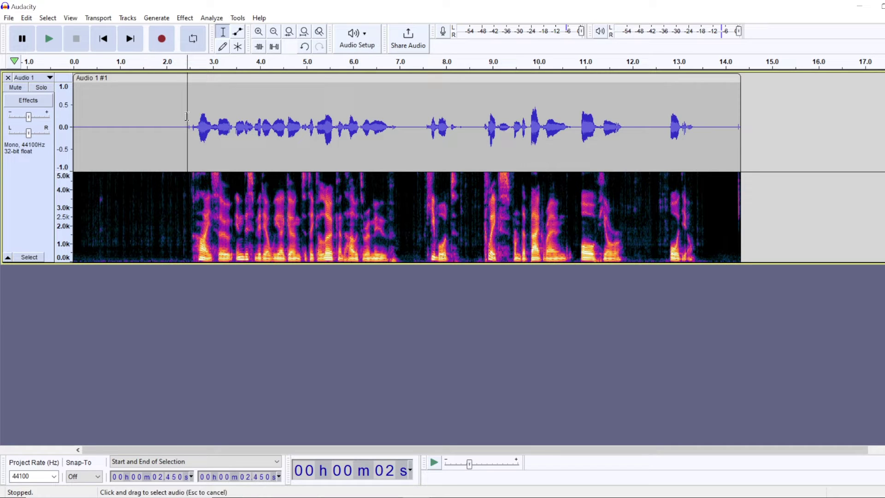
pyautogui.moveTo(185, 117); pyautogui.dragTo(70, 134)
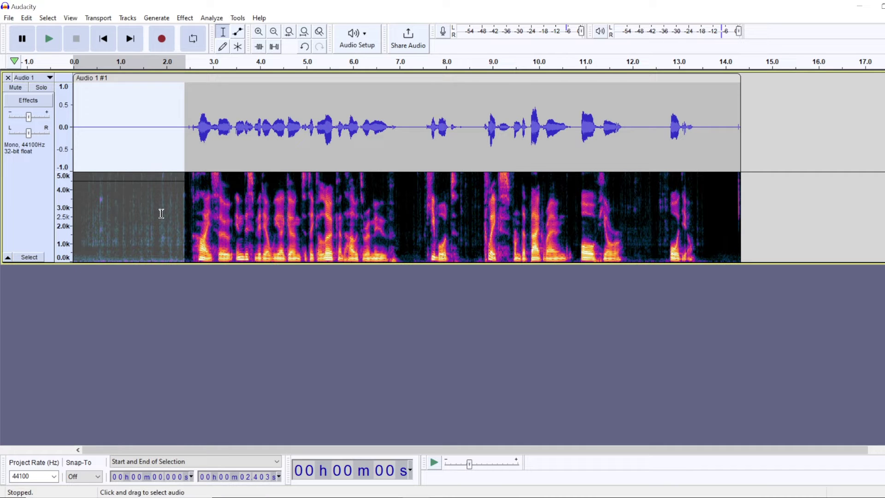
# Capture a fresh noise profile from the selected silent intro.
pyautogui.click(184, 18)
pyautogui.click(235, 59)
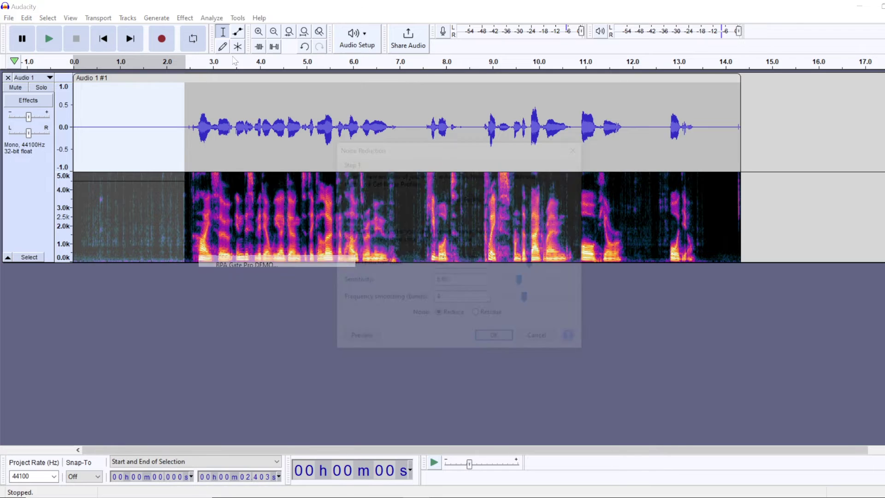
pyautogui.click(471, 202)
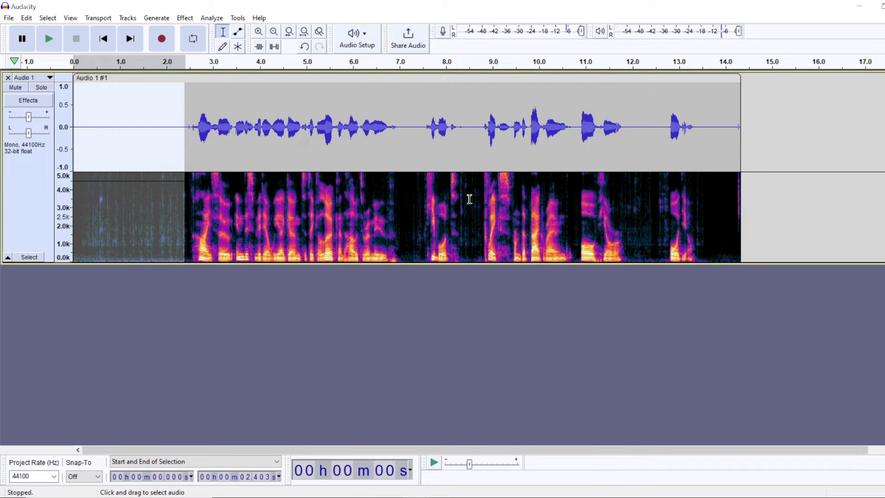
# Apply Noise Reduction again to the whole clip, then deselect near 2 s.
pyautogui.hotkey('ctrl', 'a')
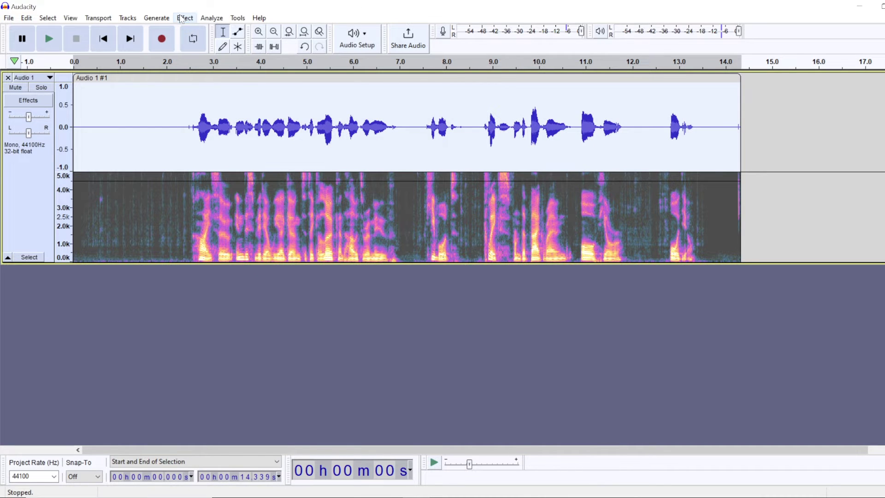
pyautogui.click(184, 18)
pyautogui.click(268, 59)
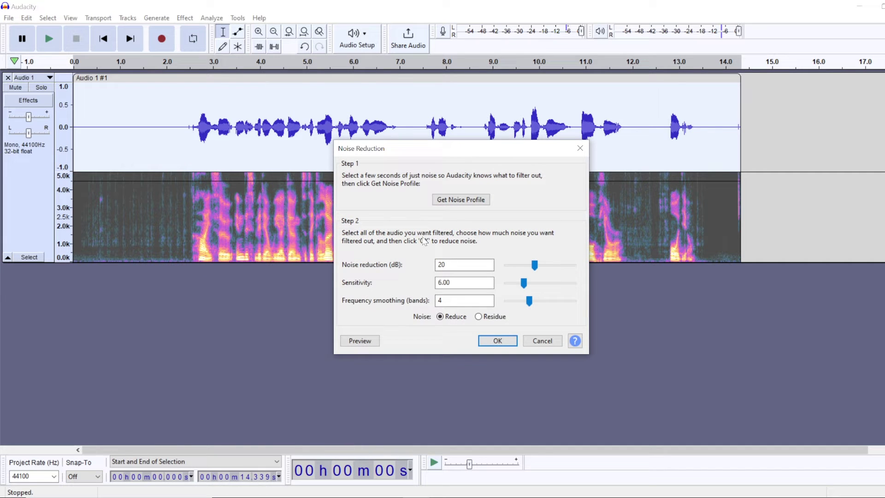
pyautogui.click(489, 342)
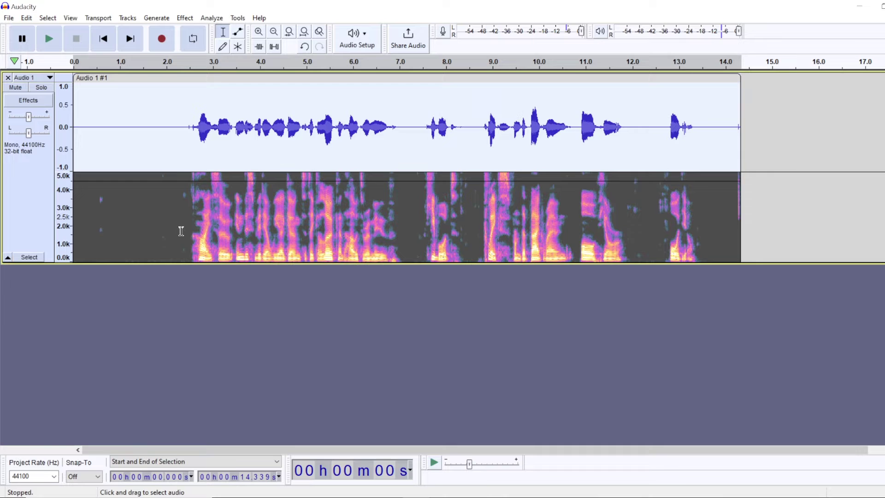
pyautogui.click(165, 226)
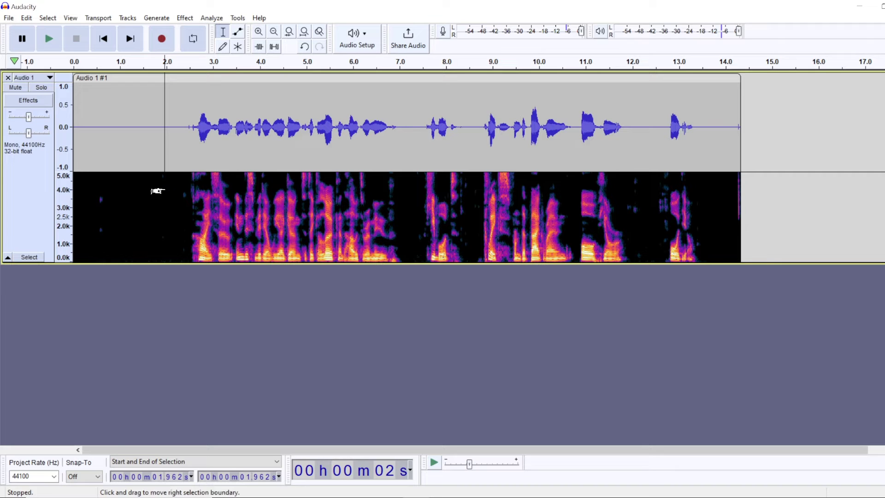
# Play back the twice-cleaned speech starting at about 2.1 s.
pyautogui.click(172, 122)
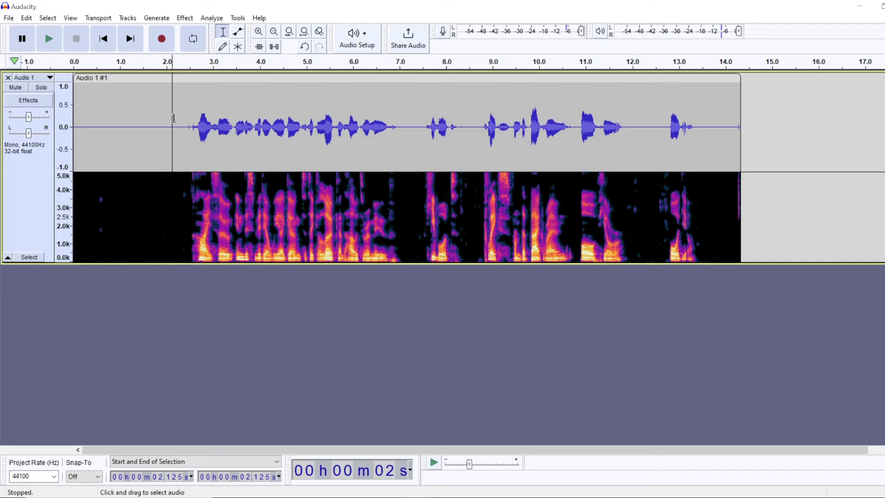
pyautogui.press('space')
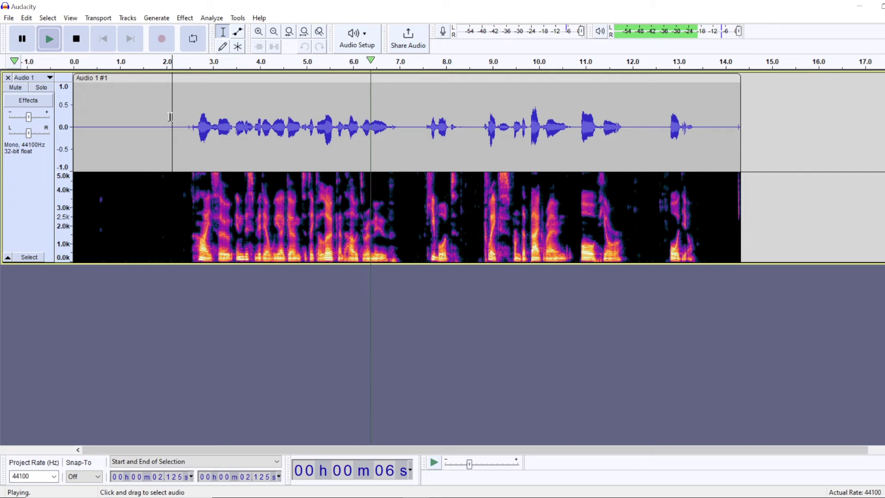
pyautogui.press('space')
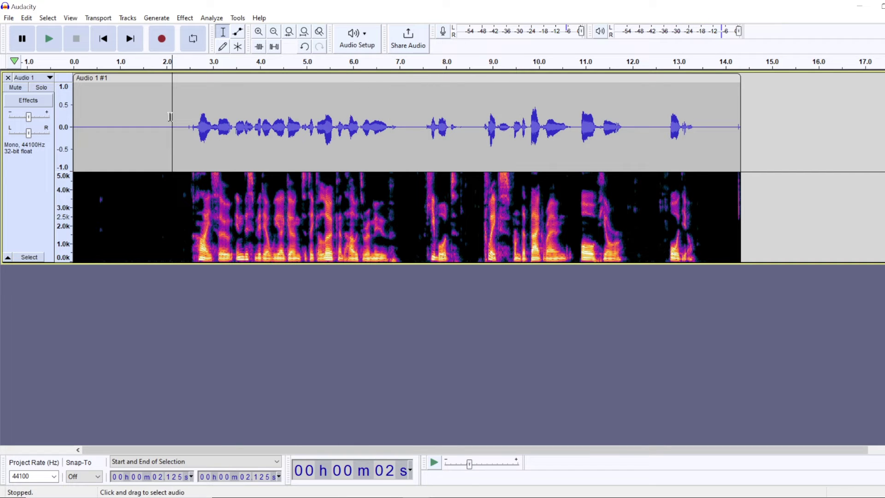
# Select the entire 14-second clip.
pyautogui.click(187, 196)
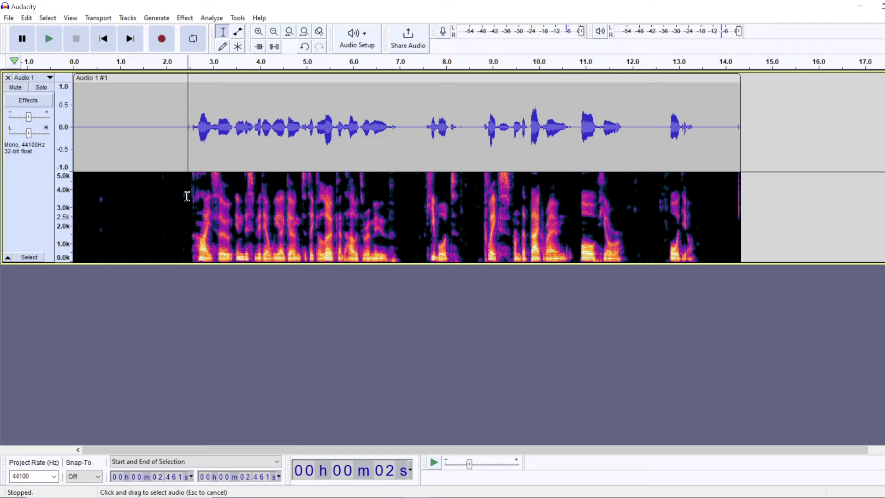
pyautogui.click(151, 139)
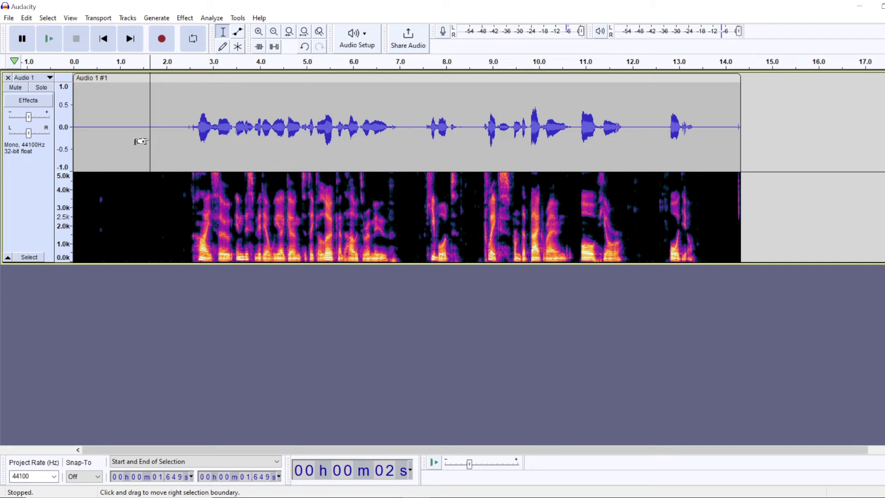
pyautogui.doubleClick(153, 139)
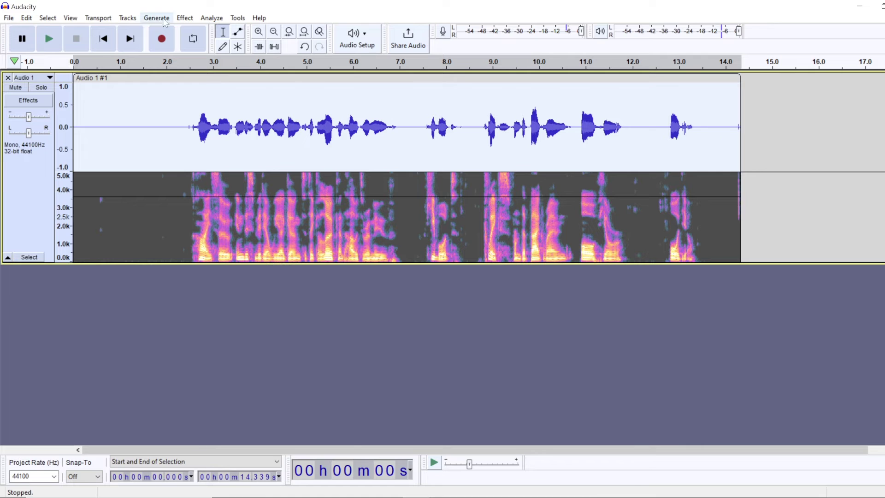
# Open the Graphic EQ and move it clear of the track.
pyautogui.click(187, 19)
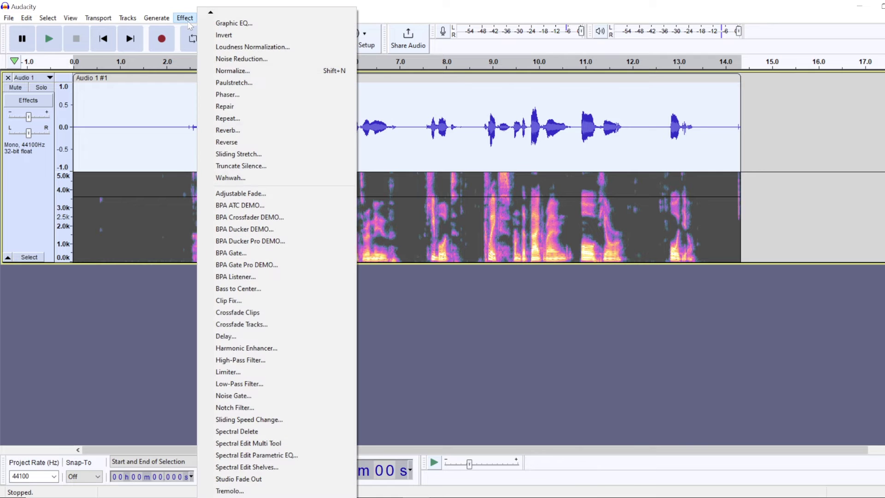
pyautogui.click(224, 24)
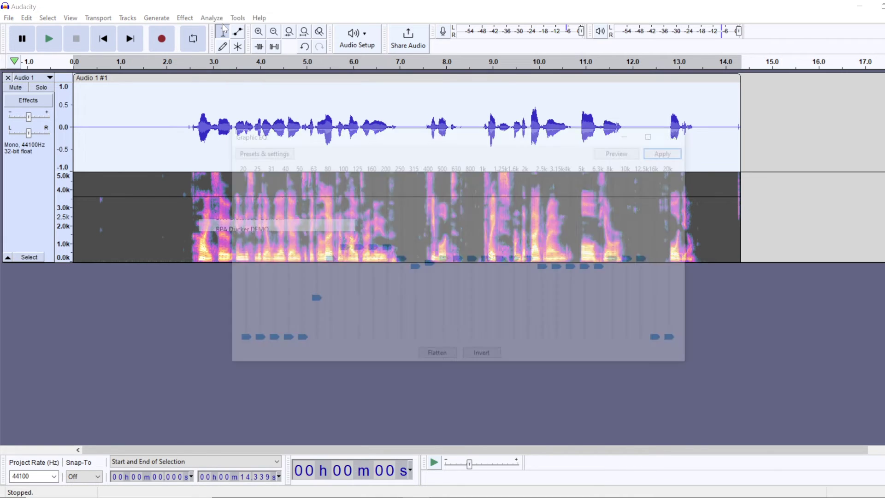
pyautogui.moveTo(367, 138); pyautogui.dragTo(309, 119)
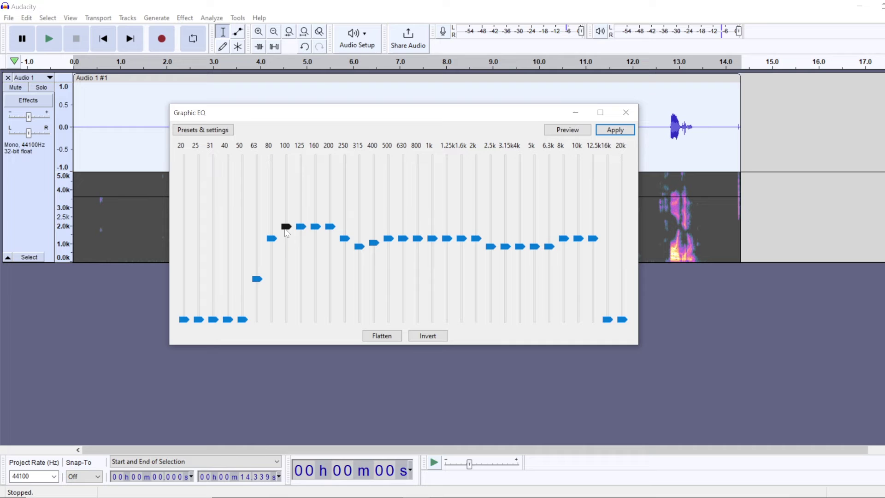
# Raise the 100 Hz band, lifting 100–200 Hz to 4 dB for warmth.
pyautogui.moveTo(333, 233)
pyautogui.moveTo(477, 241)
pyautogui.moveTo(550, 249)
pyautogui.moveTo(288, 230)
pyautogui.moveTo(285, 226); pyautogui.dragTo(346, 234)
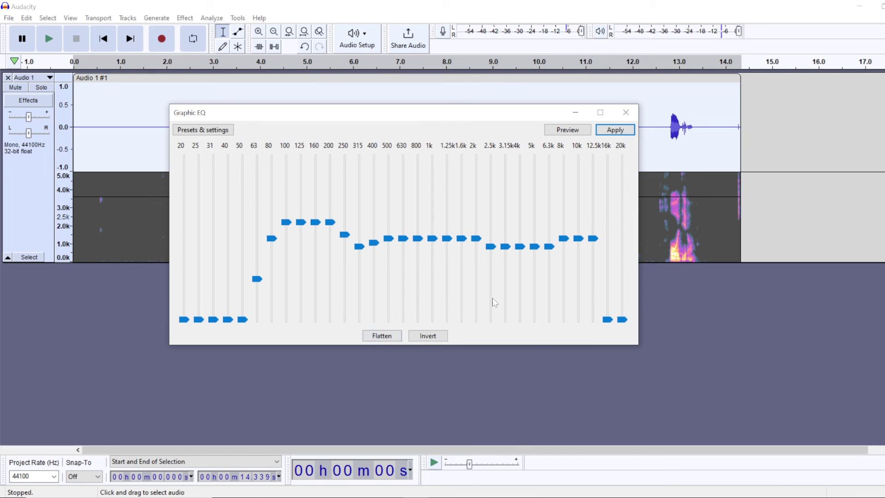
pyautogui.click(615, 129)
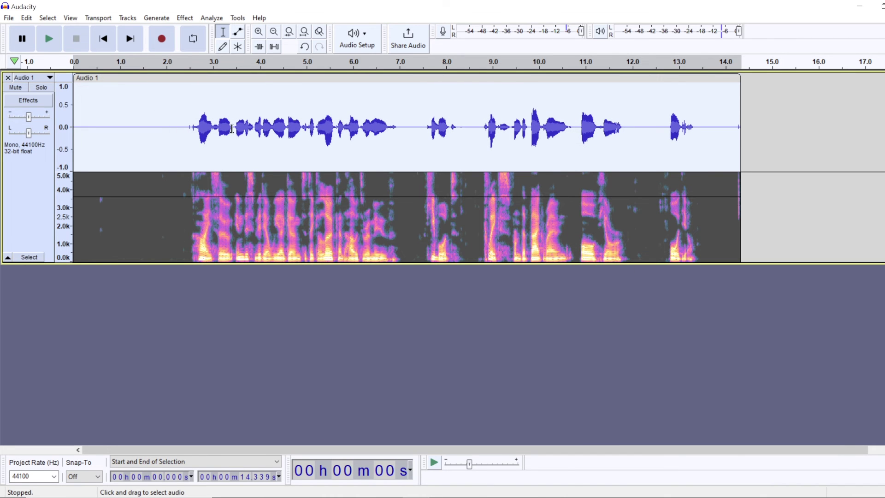
pyautogui.click(184, 120)
pyautogui.press('space')
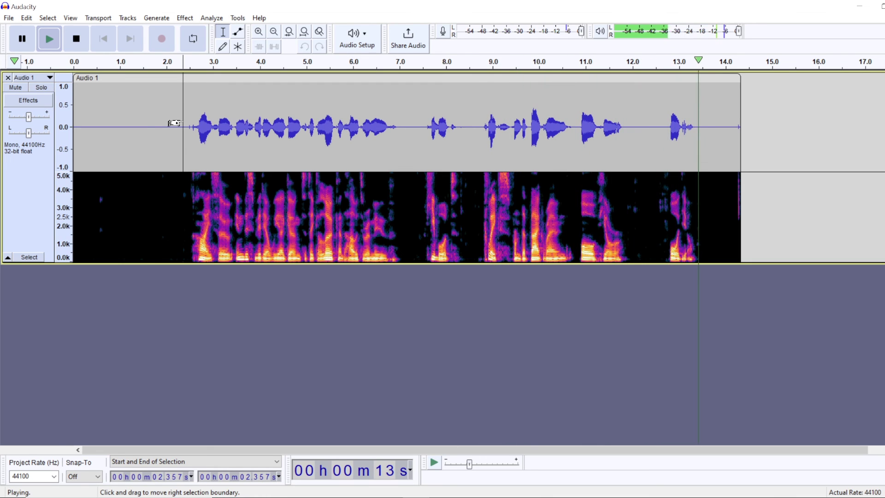
pyautogui.press('space')
pyautogui.click(152, 120)
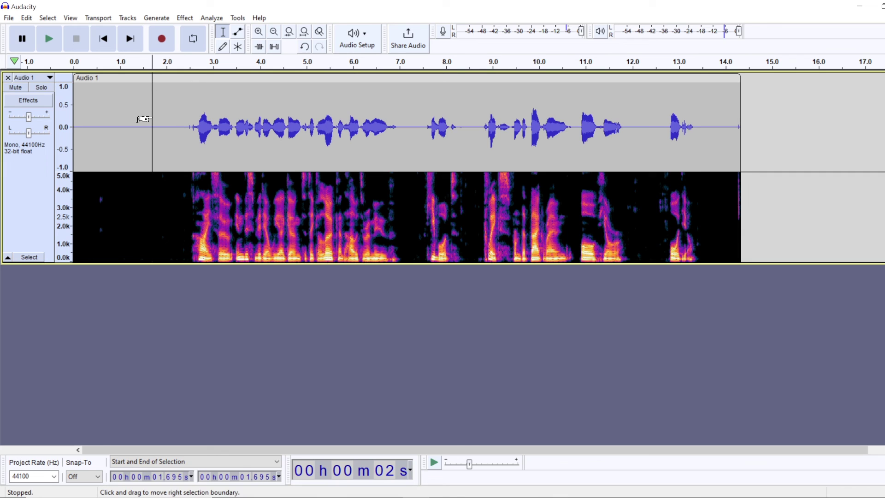
pyautogui.click(182, 119)
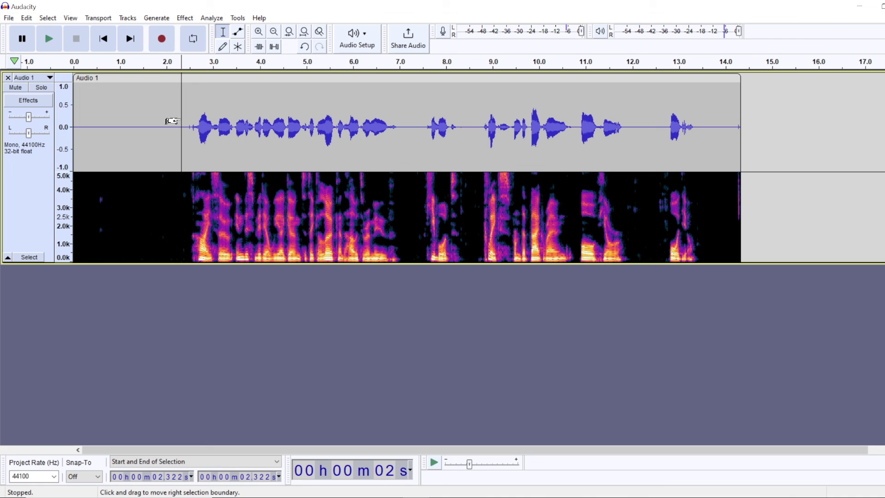